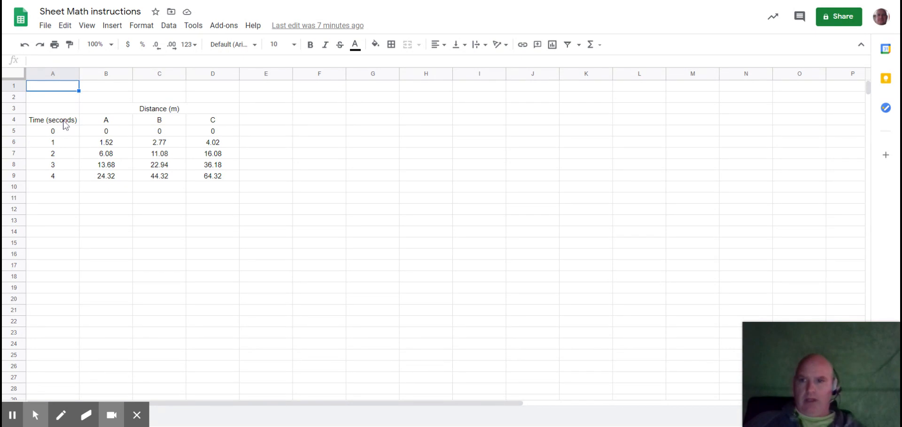
Insert a line chart of the time and distance data in A4:D9 and place it to the right of the table.
{"action": "left_click_drag", "start_coordinate": [65, 123], "coordinate": [214, 183]}
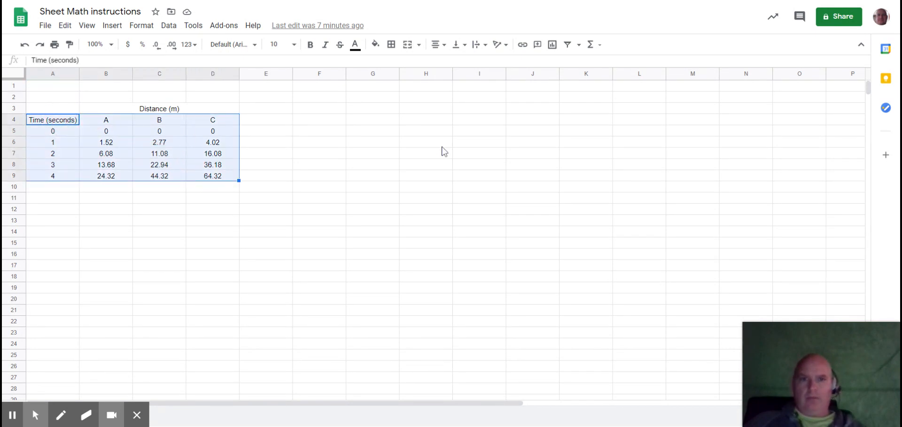
{"action": "left_click", "coordinate": [552, 46]}
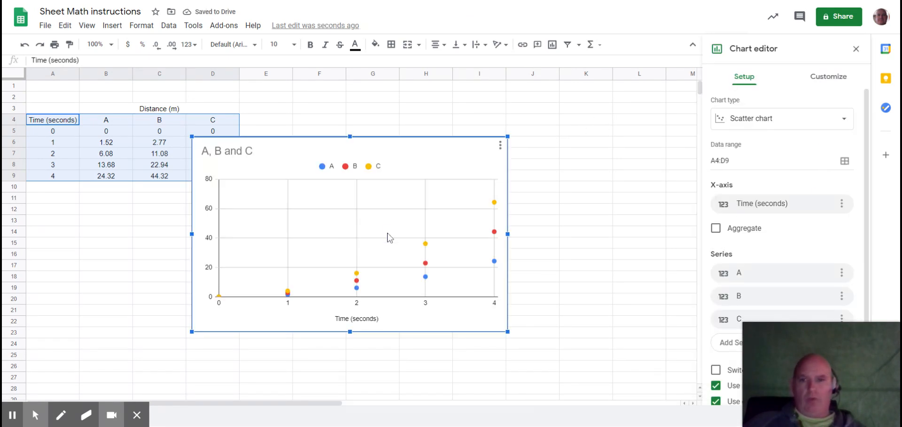
{"action": "left_click", "coordinate": [784, 125]}
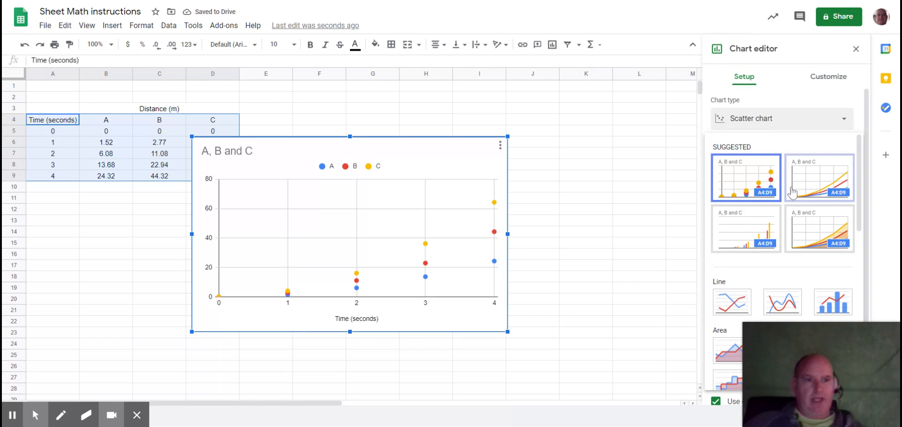
{"action": "left_click", "coordinate": [728, 303]}
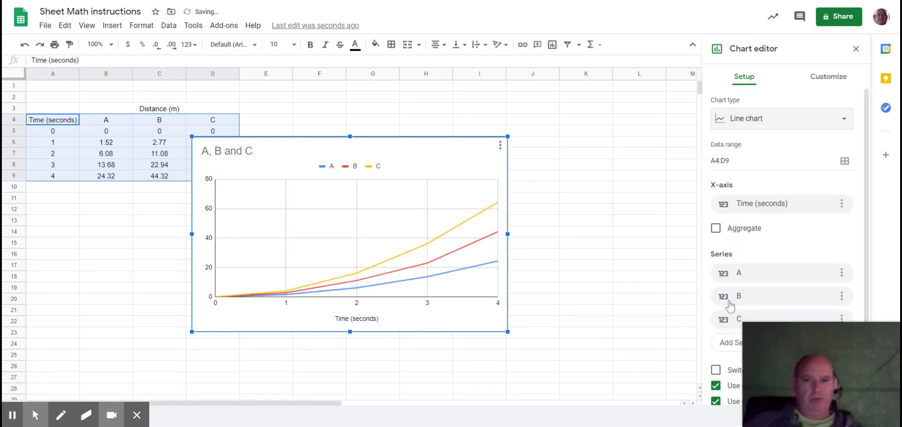
{"action": "left_click_drag", "start_coordinate": [401, 147], "coordinate": [519, 112]}
{"action": "left_click", "coordinate": [355, 120]}
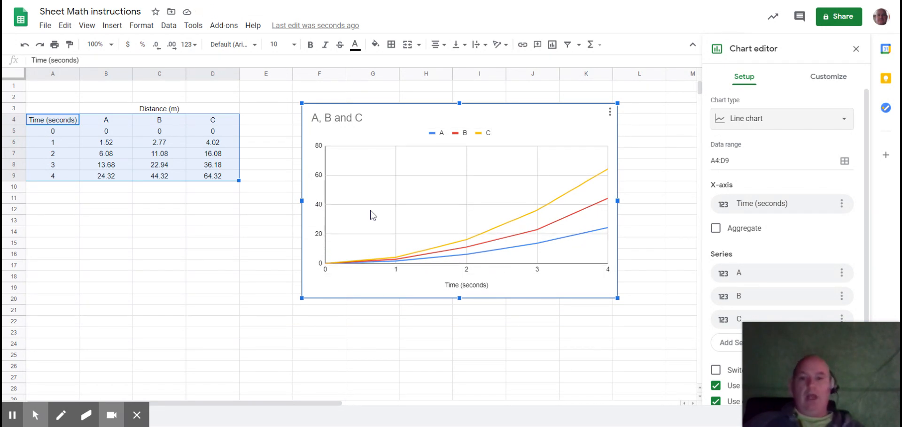
Merge cells B11:D11 and enter the centered heading "Velocity (m/s)" in them.
{"action": "left_click", "coordinate": [122, 201]}
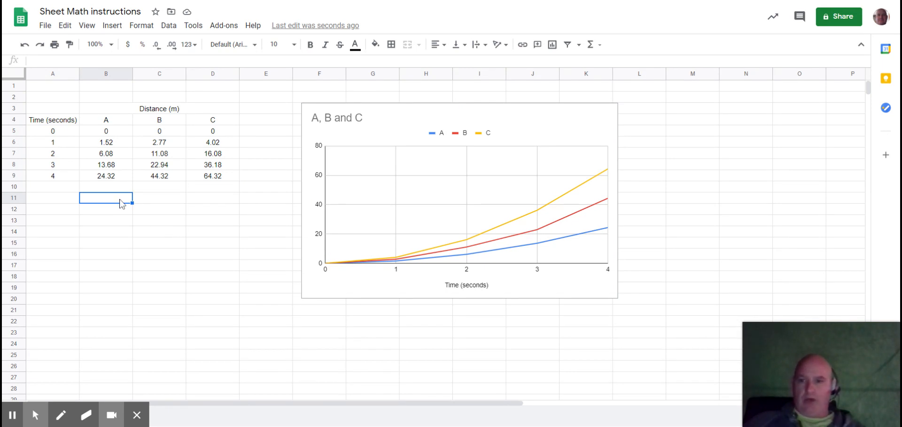
{"action": "left_click_drag", "start_coordinate": [122, 203], "coordinate": [191, 198]}
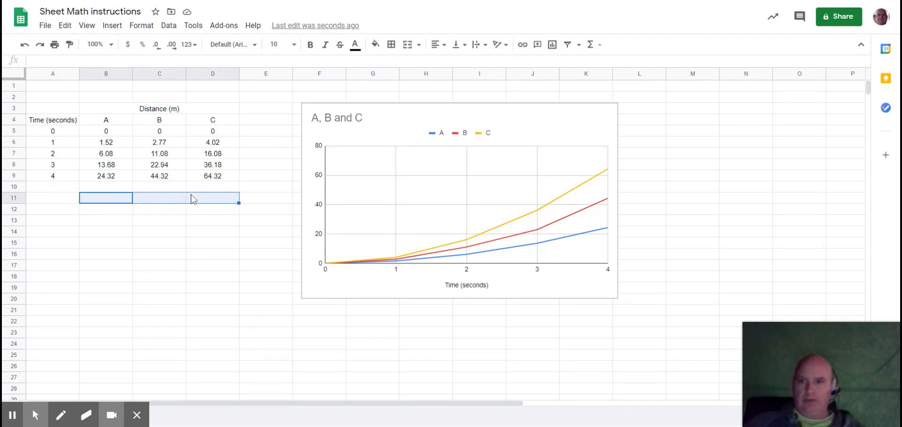
{"action": "left_click", "coordinate": [409, 47]}
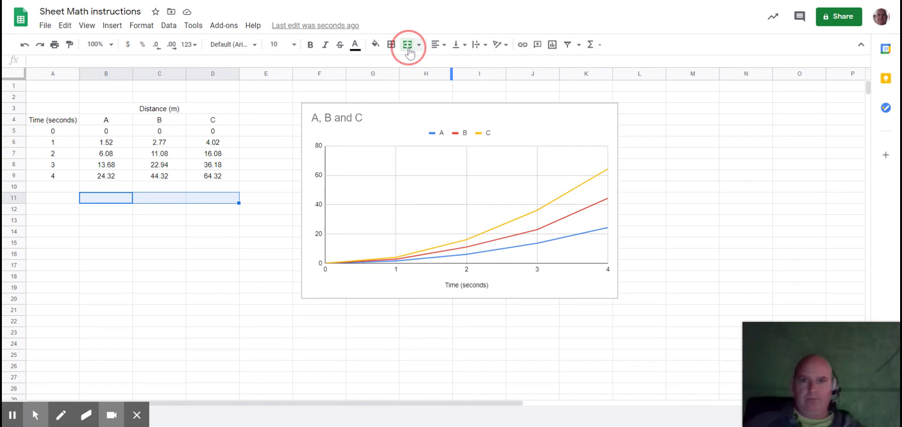
{"action": "left_click", "coordinate": [94, 61]}
{"action": "type", "text": "Velo"}
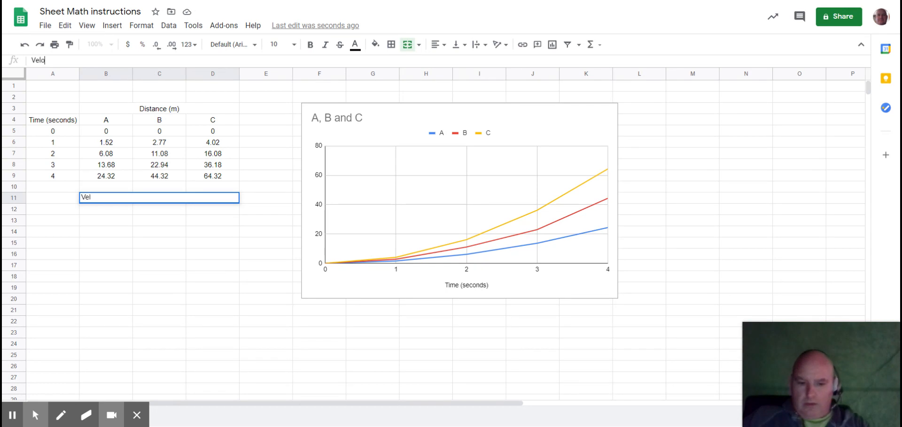
{"action": "type", "text": "city"}
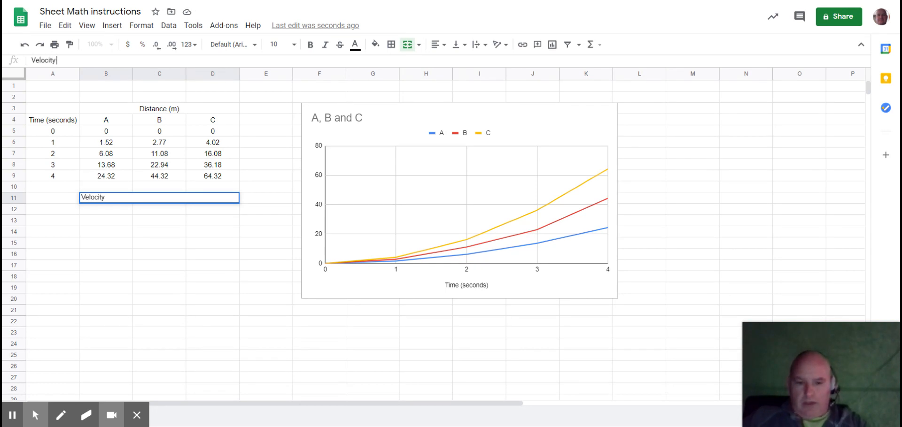
{"action": "type", "text": " (m/s"}
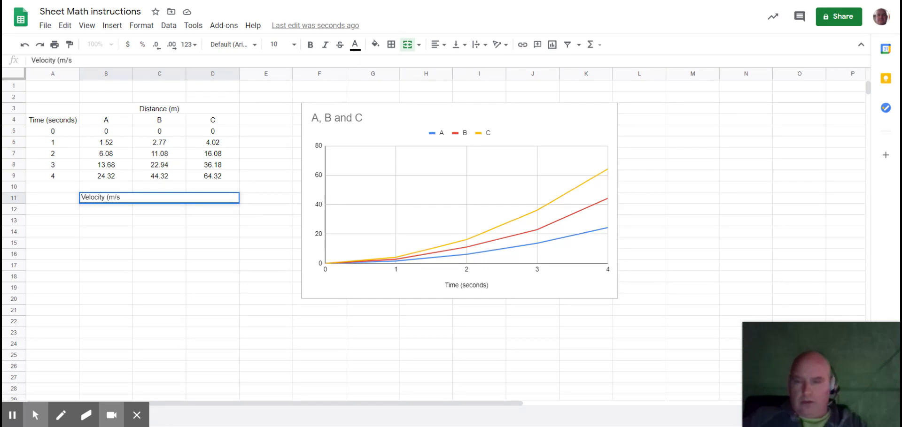
{"action": "type", "text": ")"}
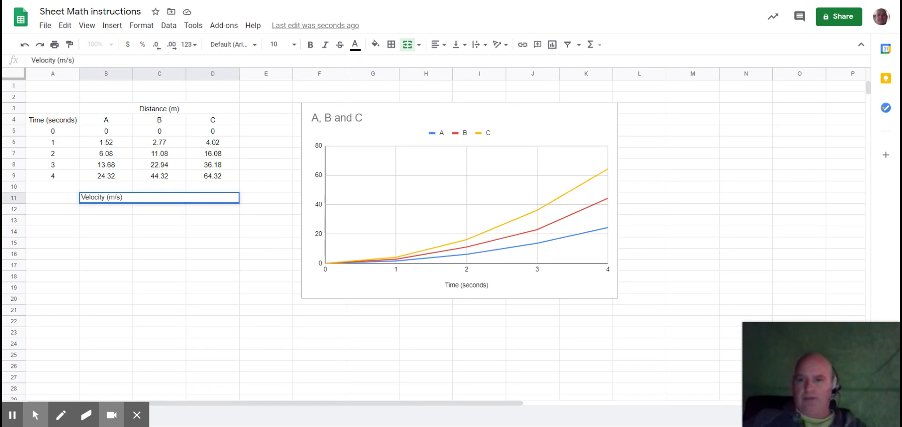
{"action": "left_click", "coordinate": [443, 44]}
{"action": "left_click", "coordinate": [450, 62]}
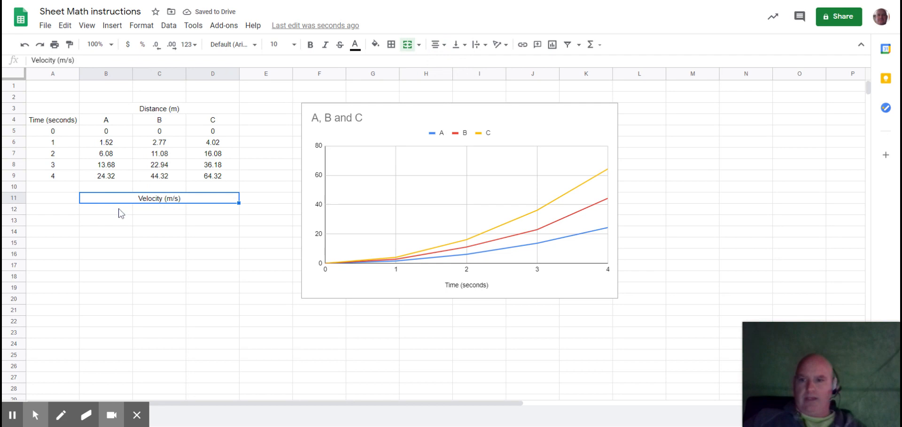
Enter the column headers "Time (seconds)", "A", "B" and "C" in cells A12 to D12.
{"action": "left_click", "coordinate": [60, 213]}
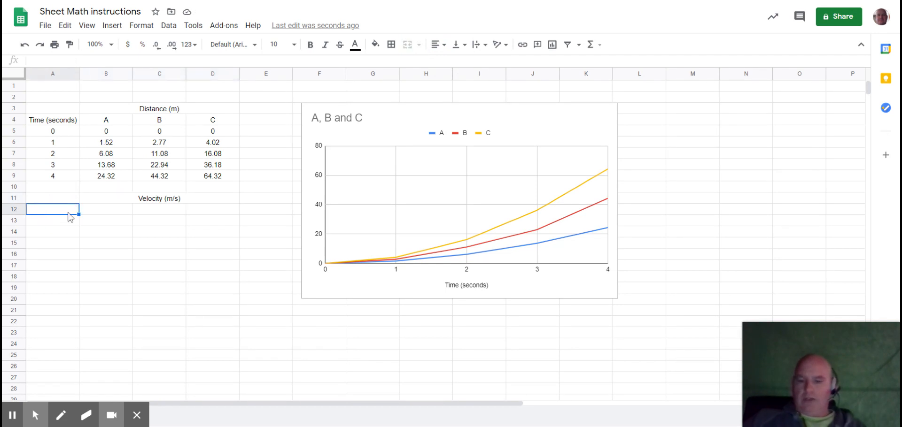
{"action": "type", "text": "Time"}
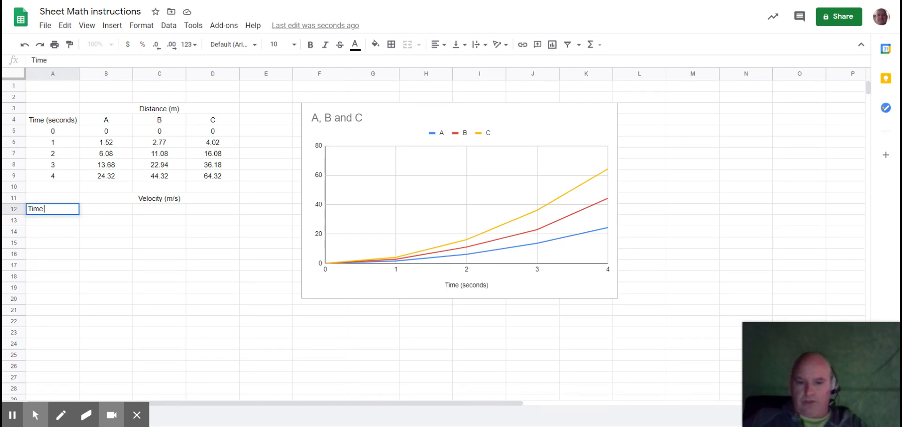
{"action": "type", "text": " (seconds"}
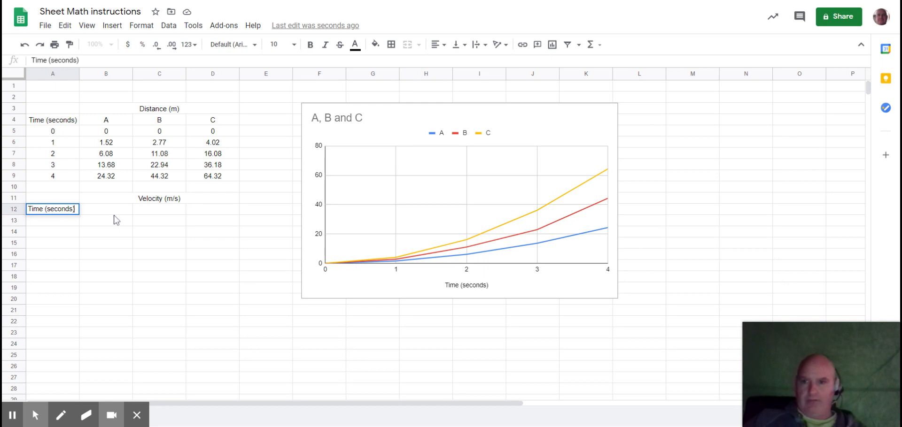
{"action": "key", "text": "Tab"}
{"action": "type", "text": "A"}
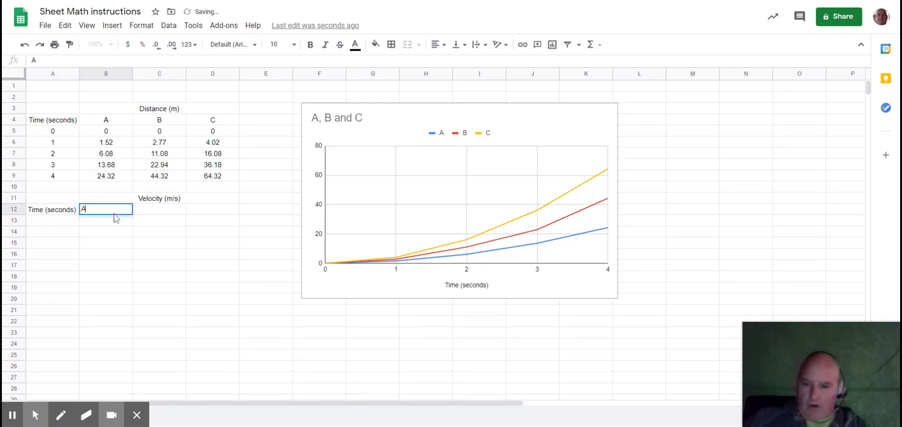
{"action": "key", "text": "Tab"}
{"action": "type", "text": "B"}
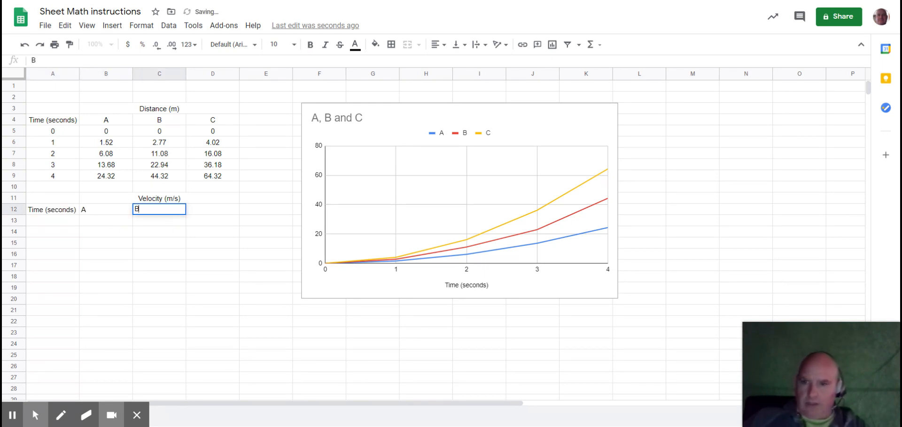
{"action": "key", "text": "Tab"}
{"action": "type", "text": "C"}
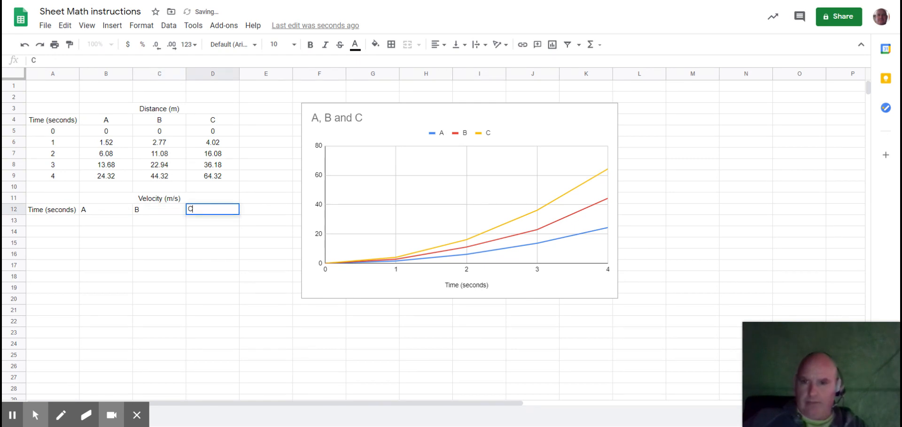
Fill the velocity table's time column with 1, 2, 3 and 4 in cells A13 to A16.
{"action": "left_click", "coordinate": [59, 224]}
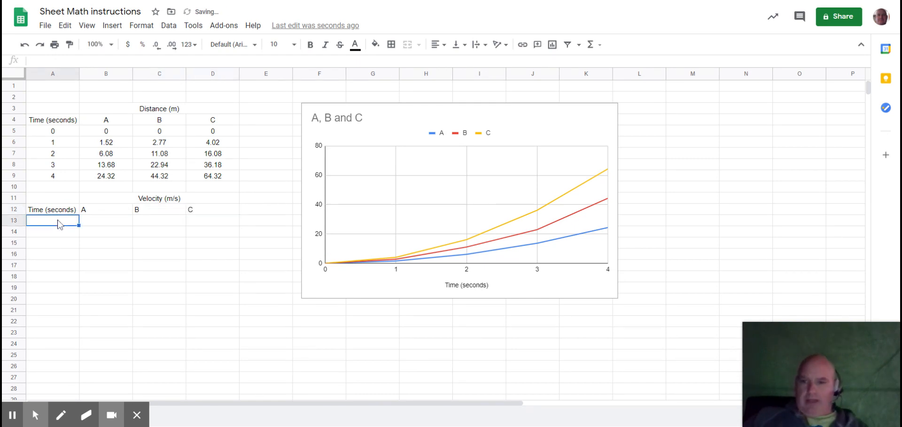
{"action": "type", "text": "1"}
{"action": "key", "text": "Return"}
{"action": "type", "text": "2"}
{"action": "key", "text": "Return"}
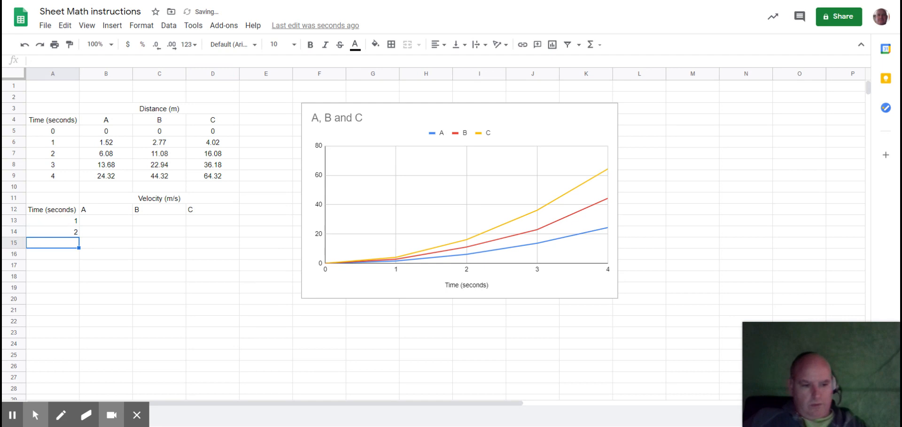
{"action": "type", "text": "3"}
{"action": "key", "text": "Return"}
{"action": "type", "text": "4"}
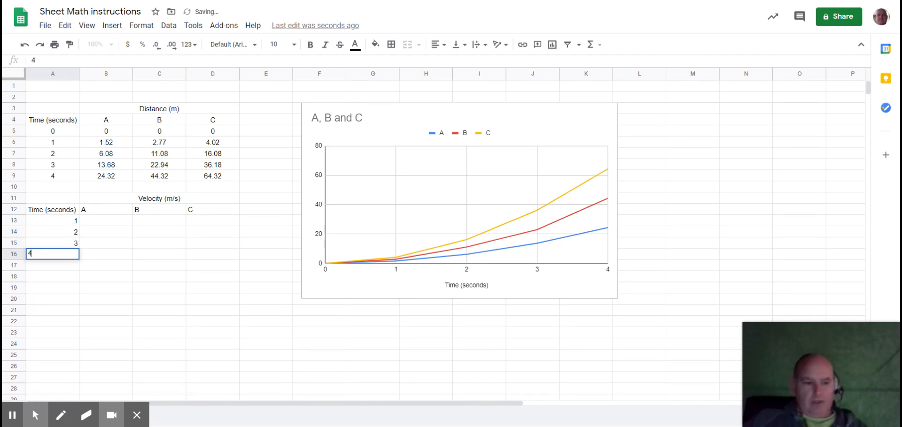
{"action": "key", "text": "Return"}
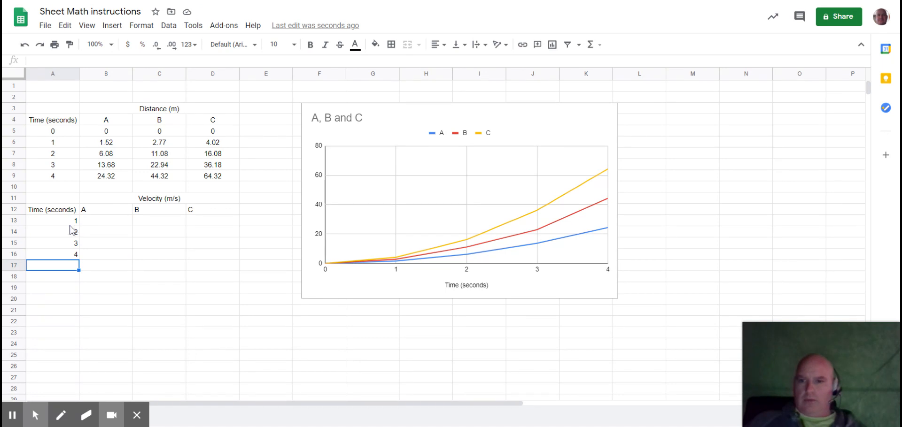
Insert a row above row 13 and enter the time 0 in cell A13.
{"action": "left_click", "coordinate": [20, 221]}
{"action": "right_click", "coordinate": [21, 221]}
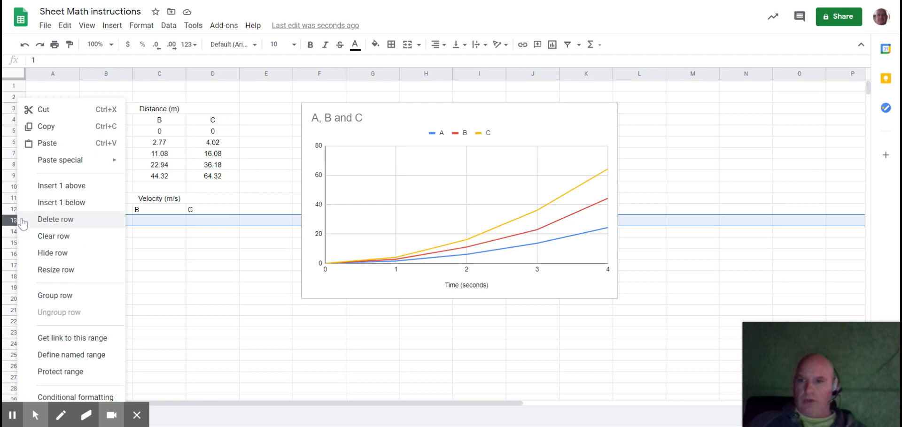
{"action": "left_click", "coordinate": [42, 190]}
{"action": "left_click", "coordinate": [61, 221]}
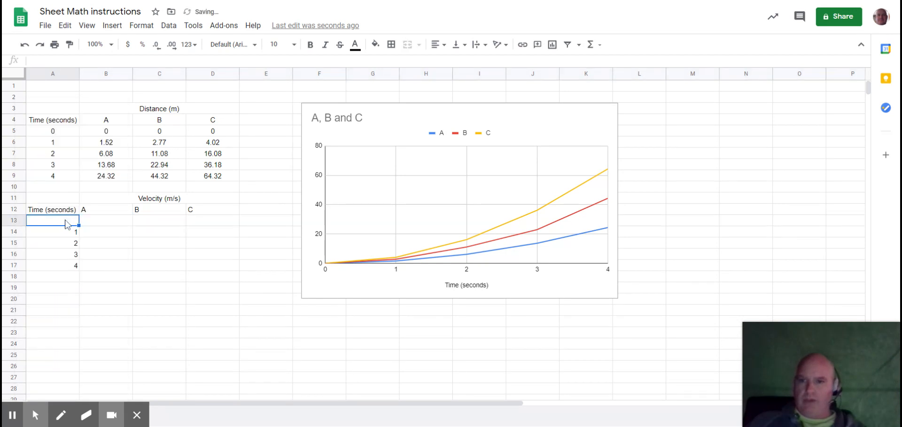
{"action": "type", "text": "0"}
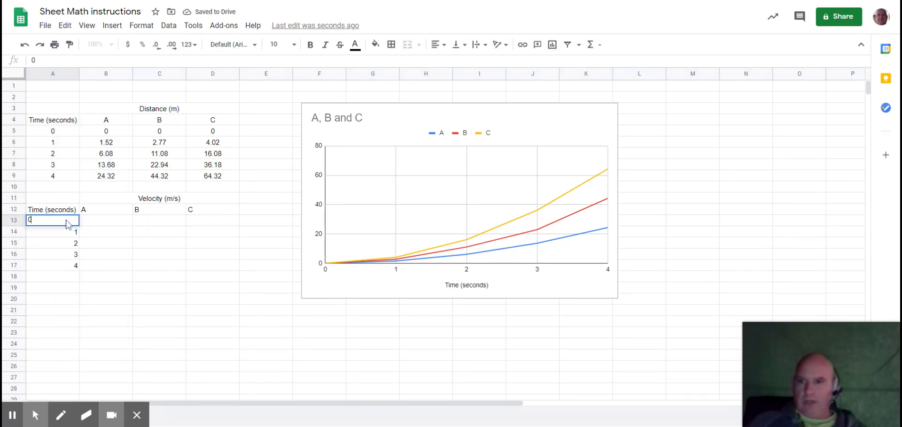
Enter a velocity of 0 for A, B and C in cells B13 to D13.
{"action": "left_click", "coordinate": [123, 222]}
{"action": "type", "text": "0"}
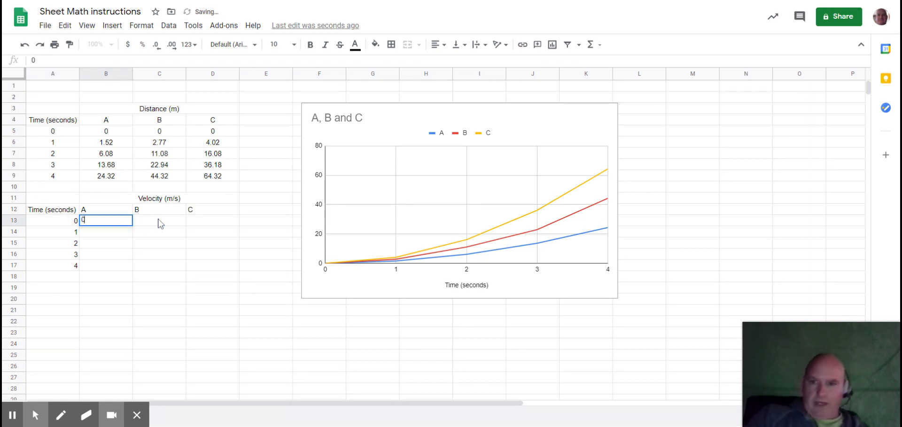
{"action": "left_click", "coordinate": [161, 223]}
{"action": "type", "text": "0"}
{"action": "left_click", "coordinate": [214, 222]}
{"action": "type", "text": "0"}
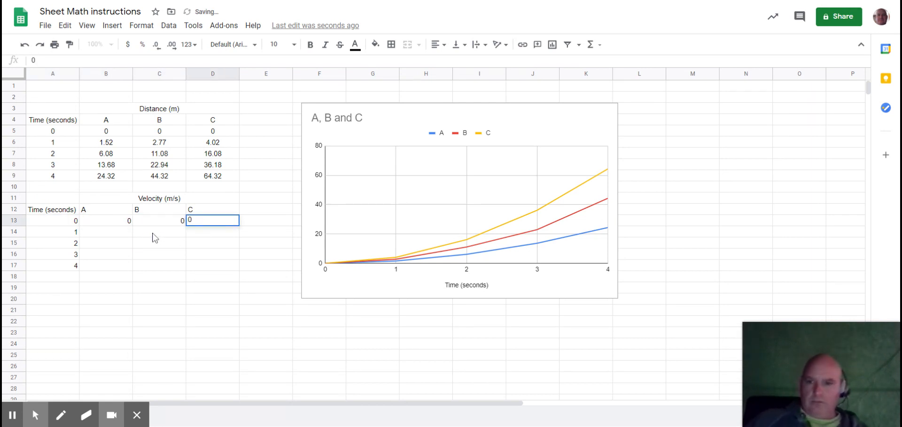
Enter the formula =(B6/A6) in cell B14 and fill it down to B17 for A's velocities.
{"action": "left_click", "coordinate": [125, 235]}
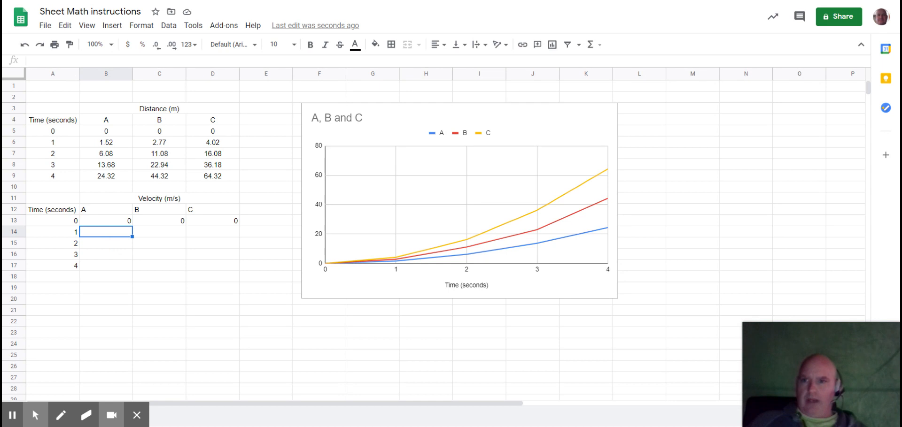
{"action": "left_click", "coordinate": [76, 61]}
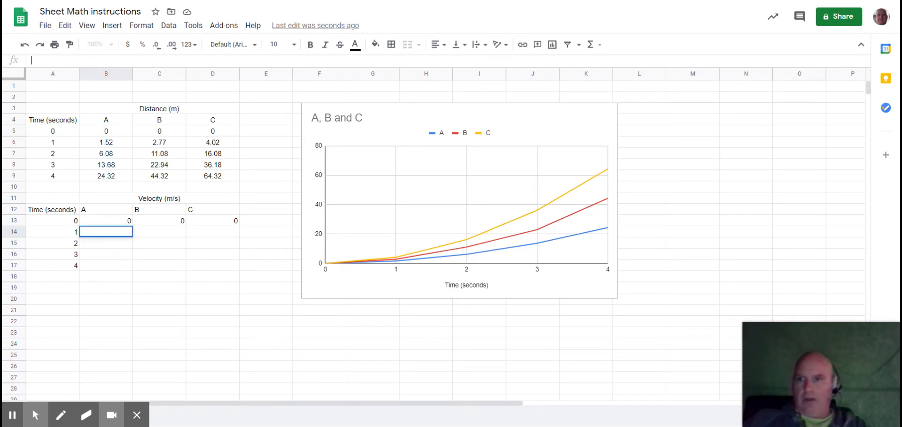
{"action": "type", "text": "=("}
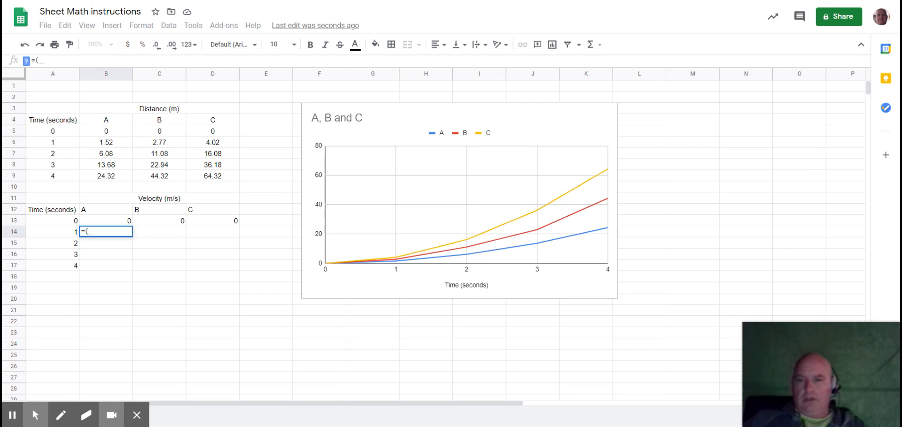
{"action": "left_click", "coordinate": [109, 145]}
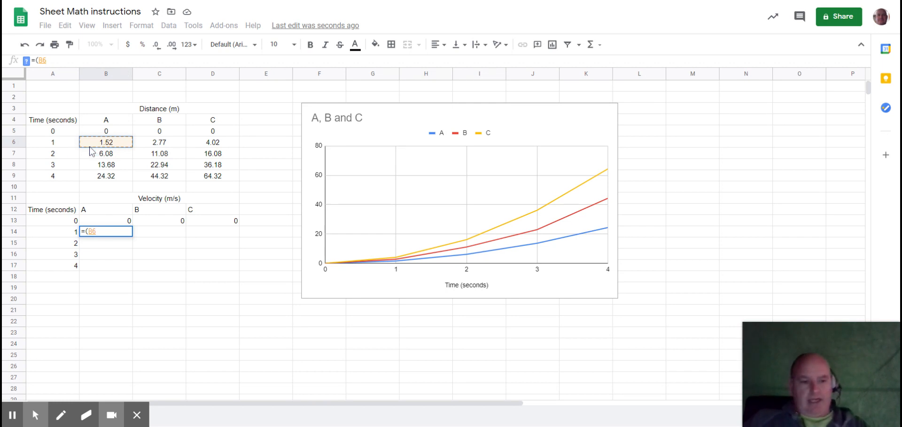
{"action": "type", "text": "/"}
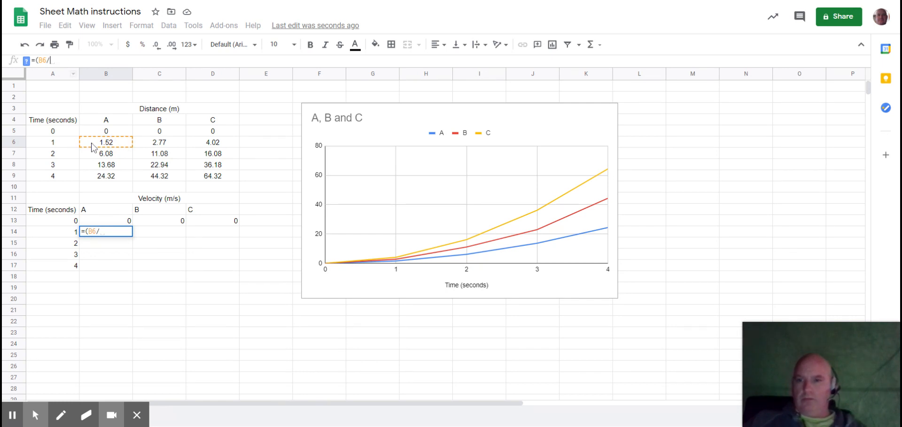
{"action": "left_click", "coordinate": [52, 143]}
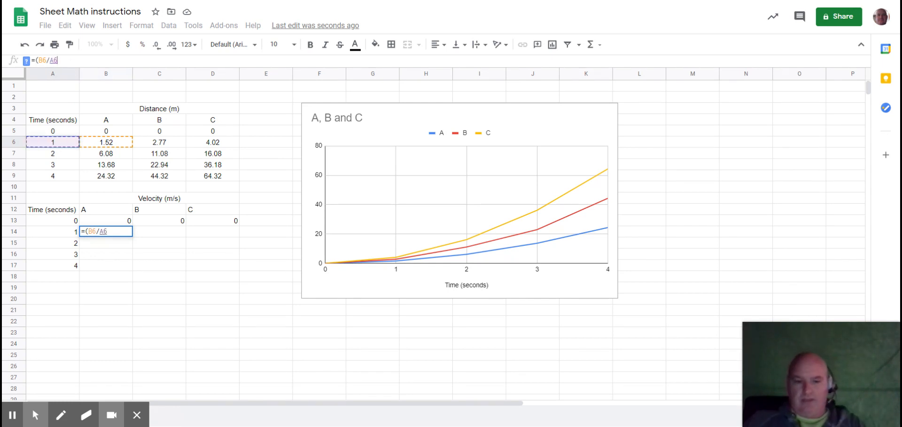
{"action": "type", "text": ")"}
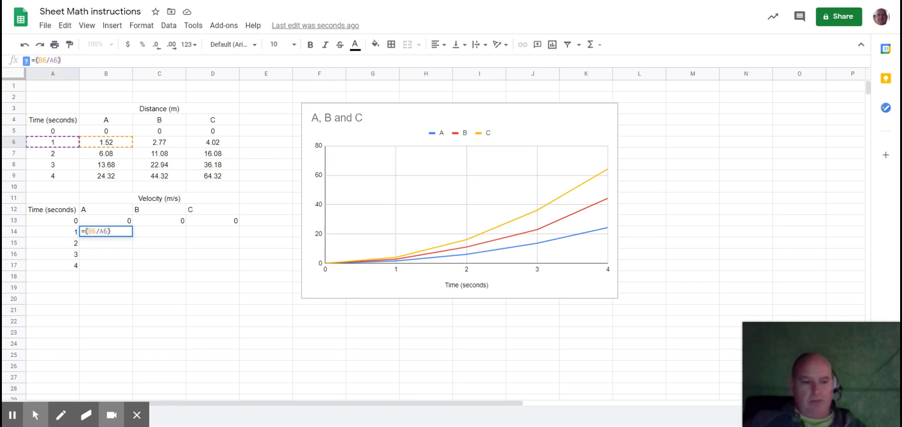
{"action": "key", "text": "Return"}
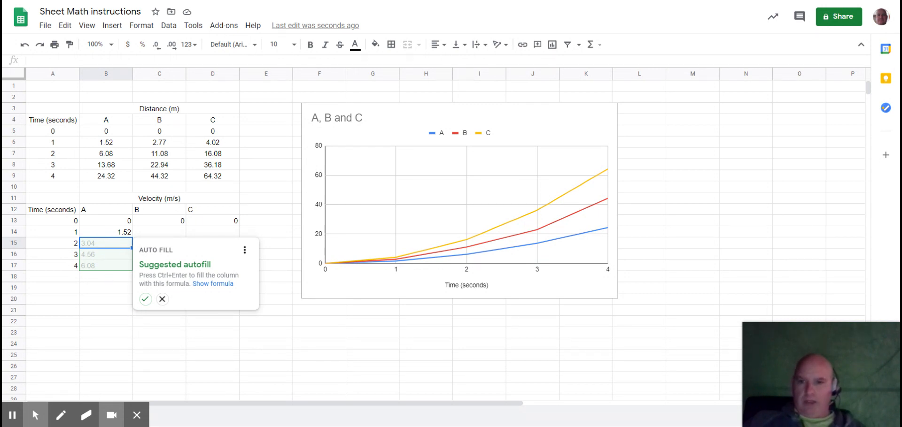
{"action": "key", "text": "ctrl+Return"}
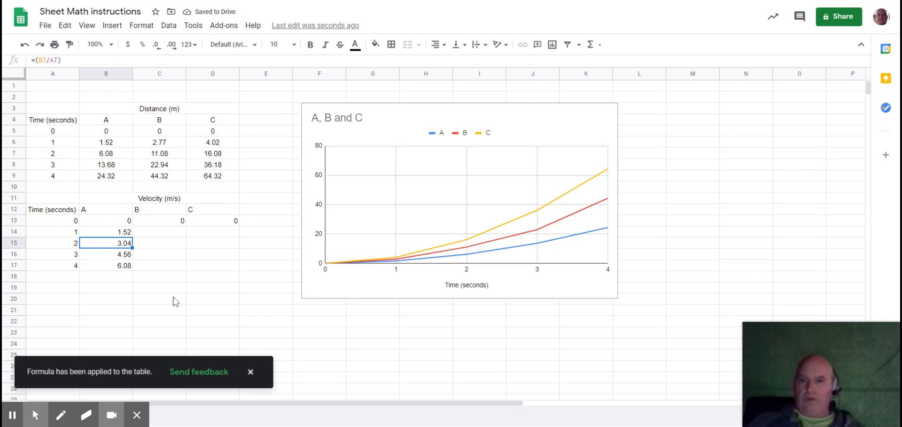
Enter the formula =(C6/A6) in cell C14 and fill it down to C17 for B's velocities.
{"action": "left_click", "coordinate": [169, 234]}
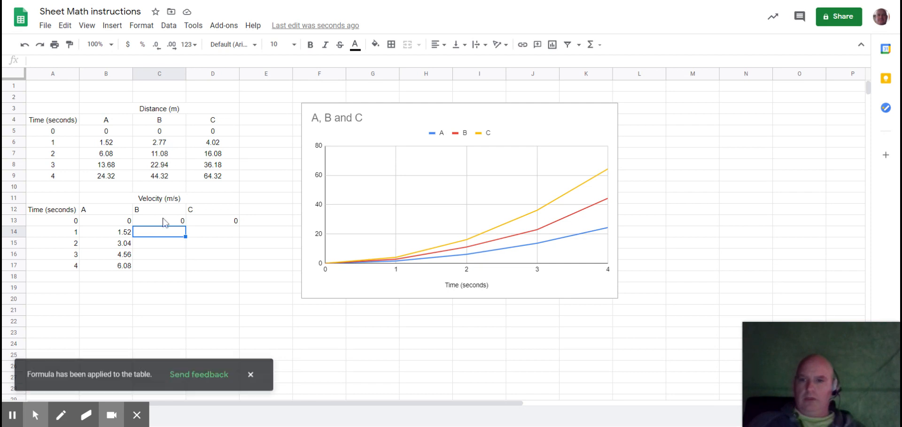
{"action": "left_click", "coordinate": [67, 65]}
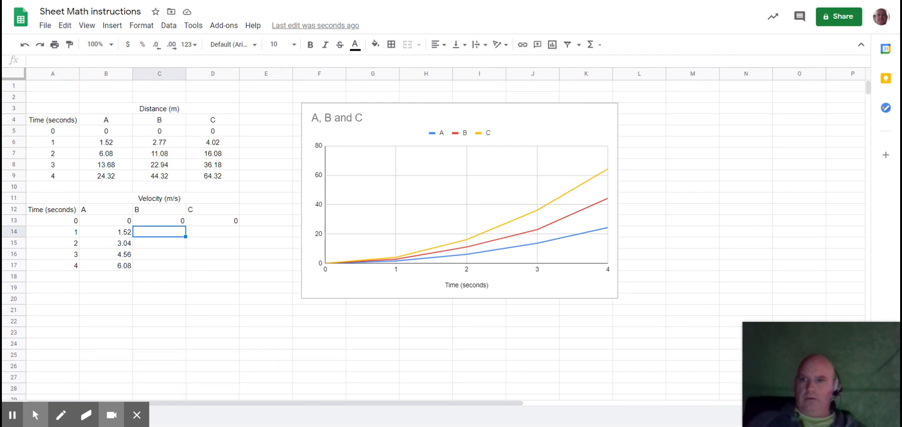
{"action": "left_click", "coordinate": [66, 60]}
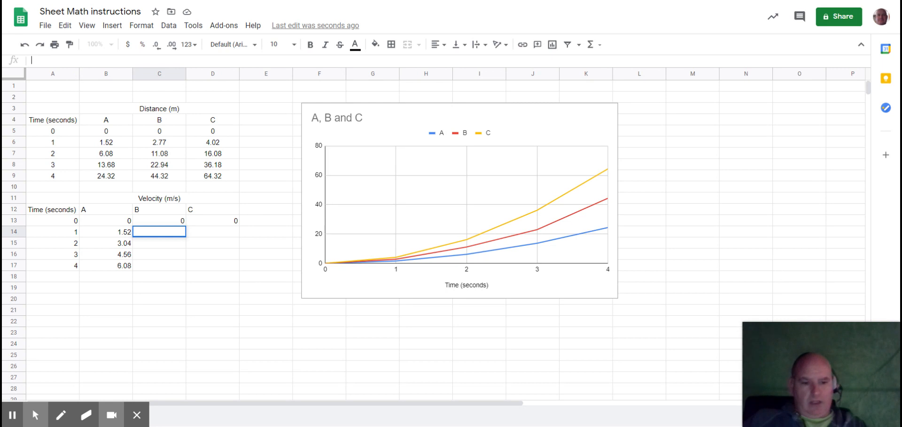
{"action": "type", "text": "="}
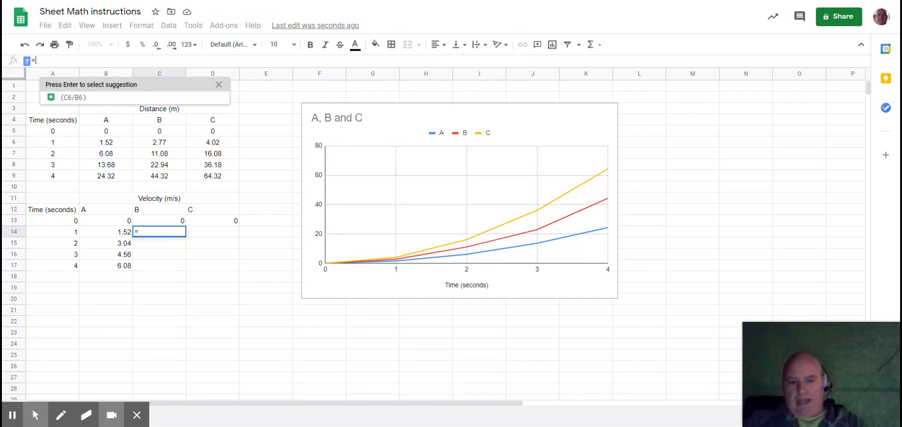
{"action": "type", "text": "("}
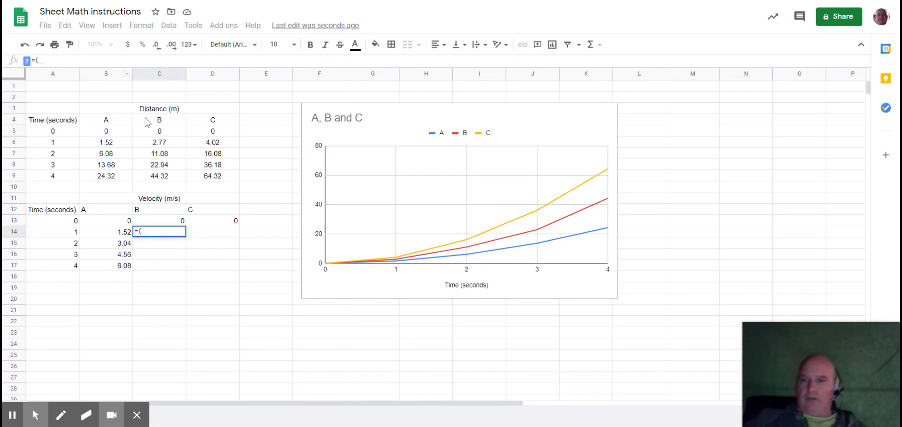
{"action": "left_click", "coordinate": [172, 146]}
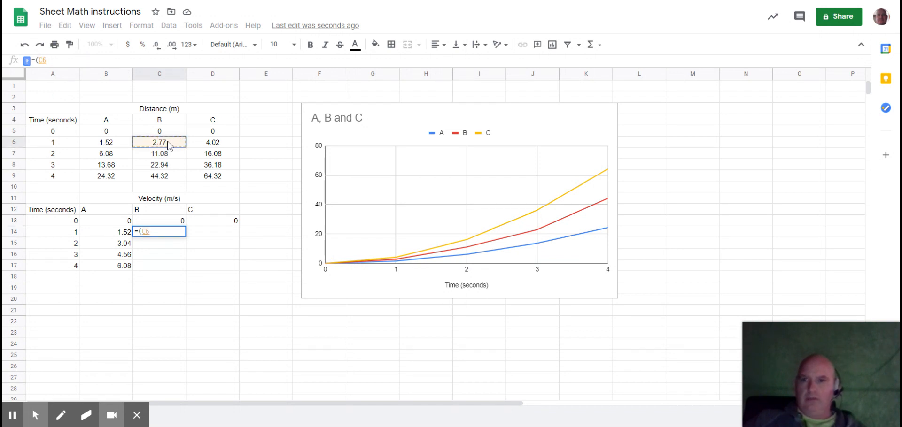
{"action": "type", "text": "/"}
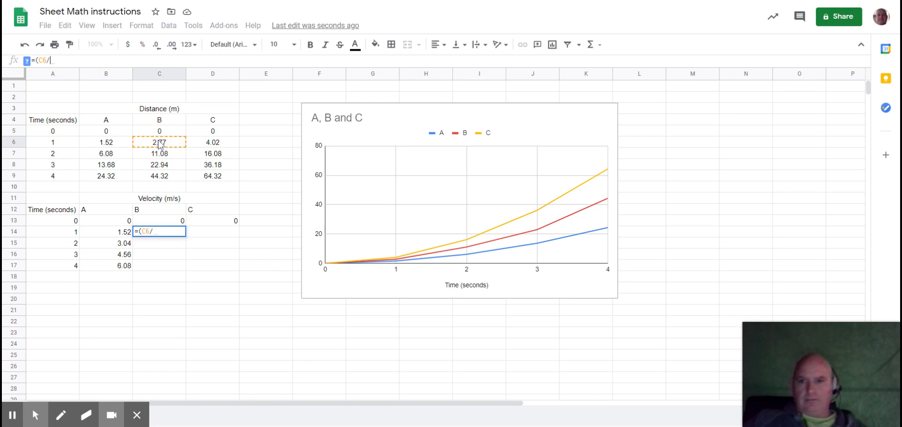
{"action": "left_click", "coordinate": [61, 146]}
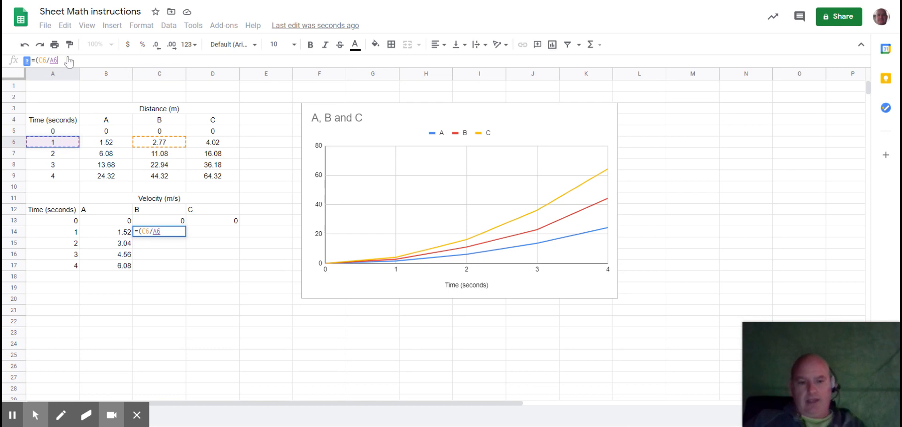
{"action": "type", "text": ")"}
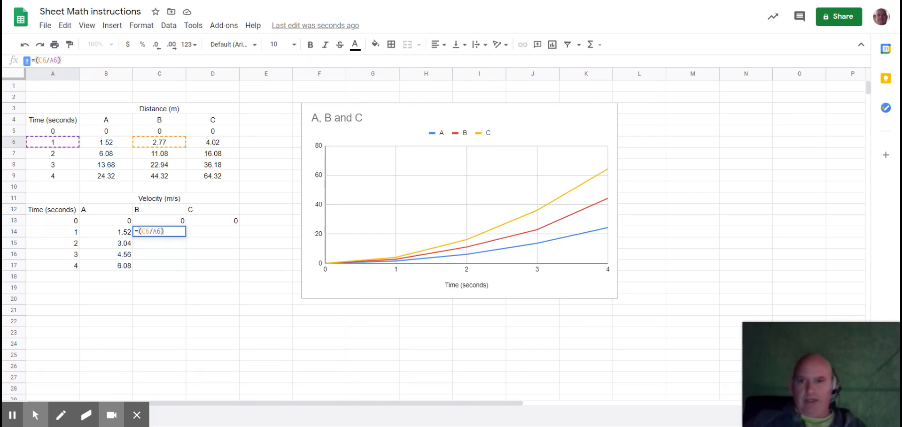
{"action": "key", "text": "Return"}
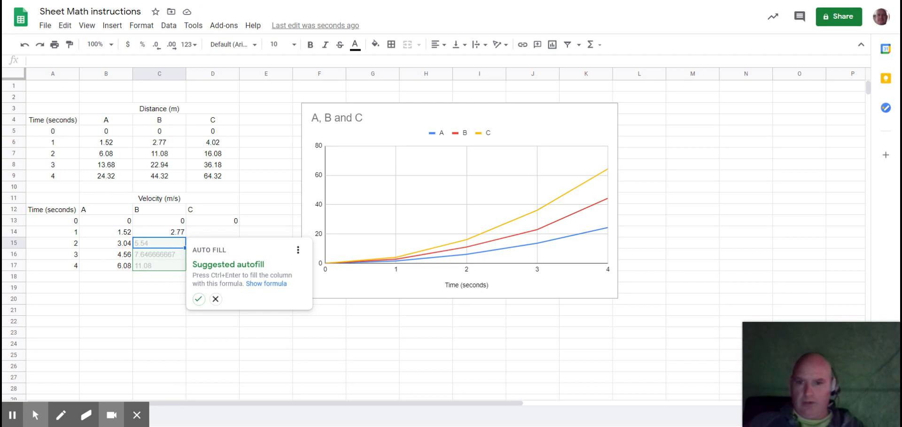
{"action": "key", "text": "ctrl+Return"}
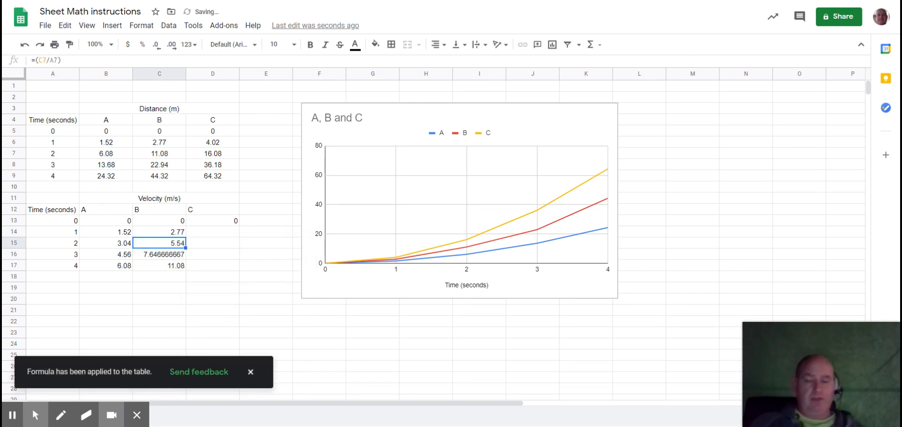
Enter the formula =(D6/A6) in cell D14 and fill it down to D17 for C's velocities.
{"action": "left_click", "coordinate": [230, 234]}
{"action": "left_click", "coordinate": [108, 62]}
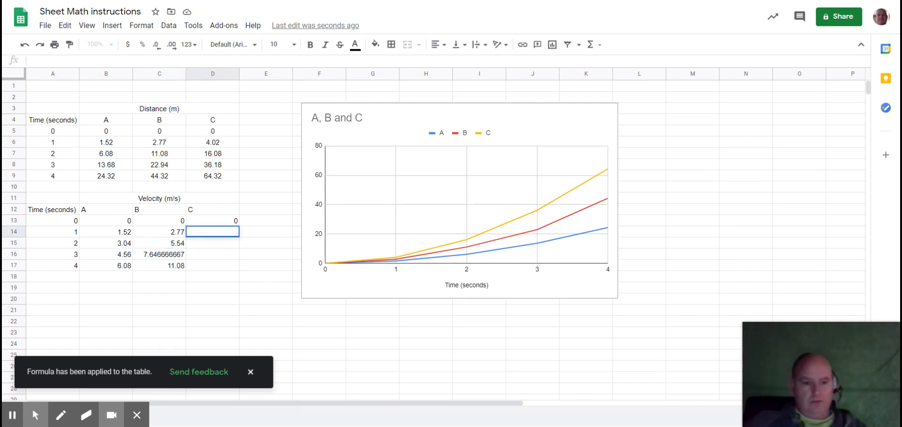
{"action": "type", "text": "="}
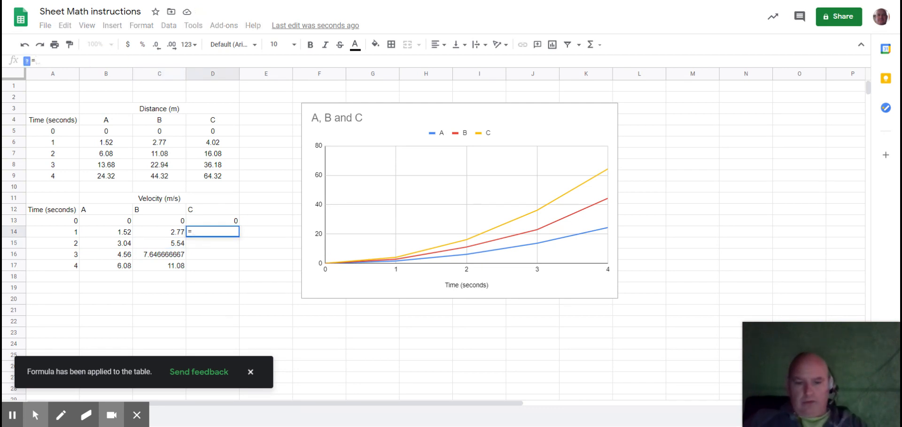
{"action": "type", "text": "("}
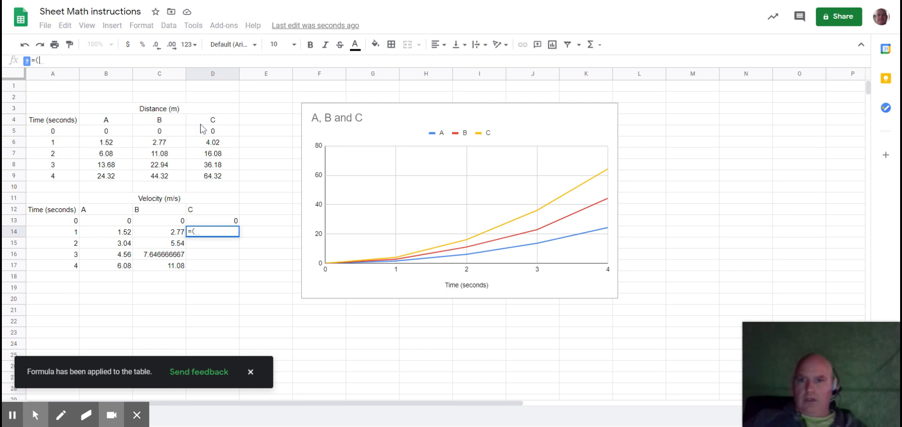
{"action": "left_click", "coordinate": [217, 144]}
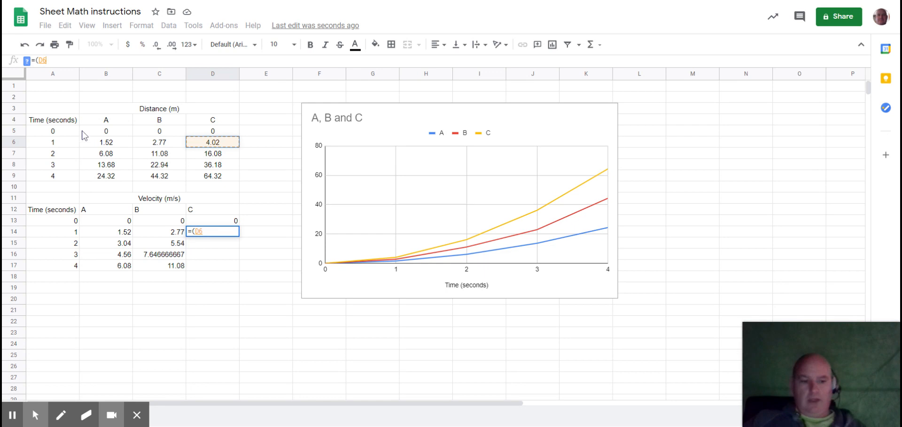
{"action": "type", "text": "/"}
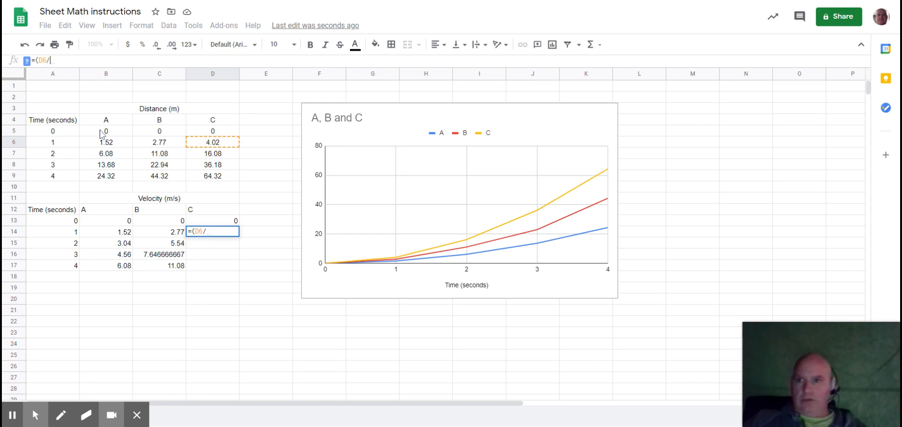
{"action": "left_click", "coordinate": [62, 146]}
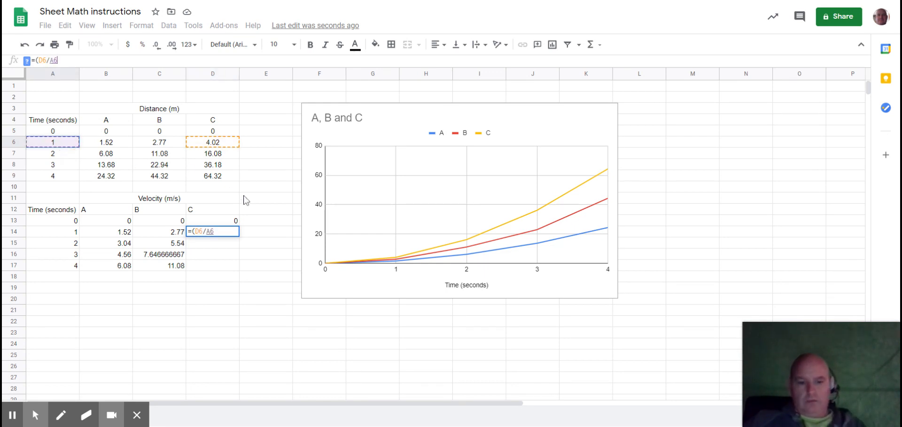
{"action": "type", "text": ")"}
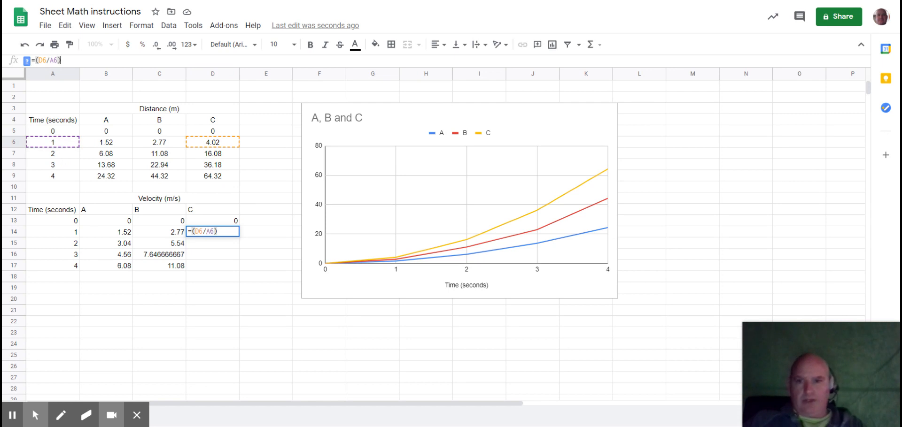
{"action": "key", "text": "Return"}
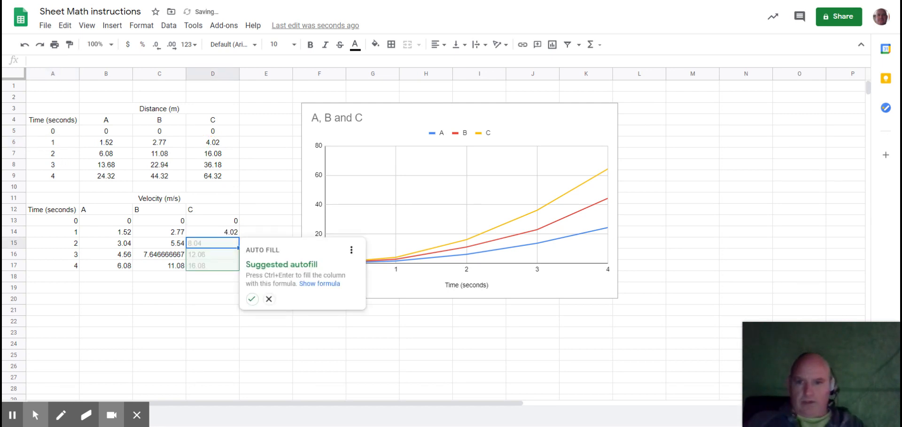
{"action": "key", "text": "ctrl+Return"}
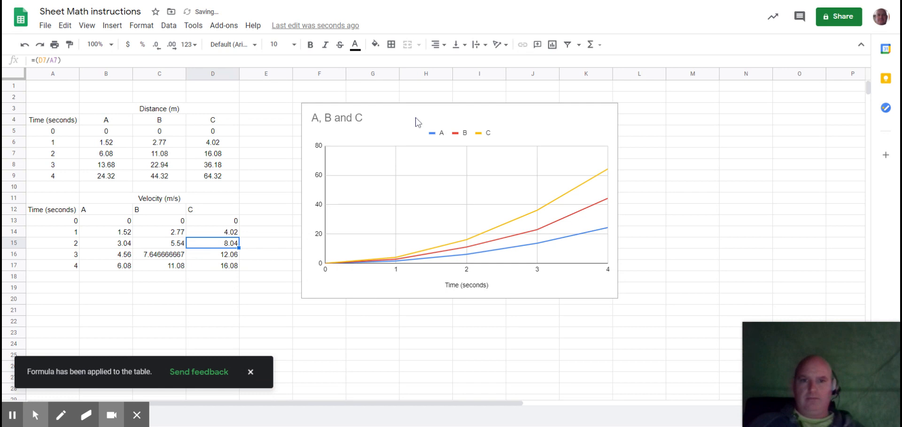
Move the distance chart over columns J to P to free the space next to the tables.
{"action": "left_click", "coordinate": [562, 111]}
{"action": "left_click_drag", "start_coordinate": [433, 117], "coordinate": [672, 116]}
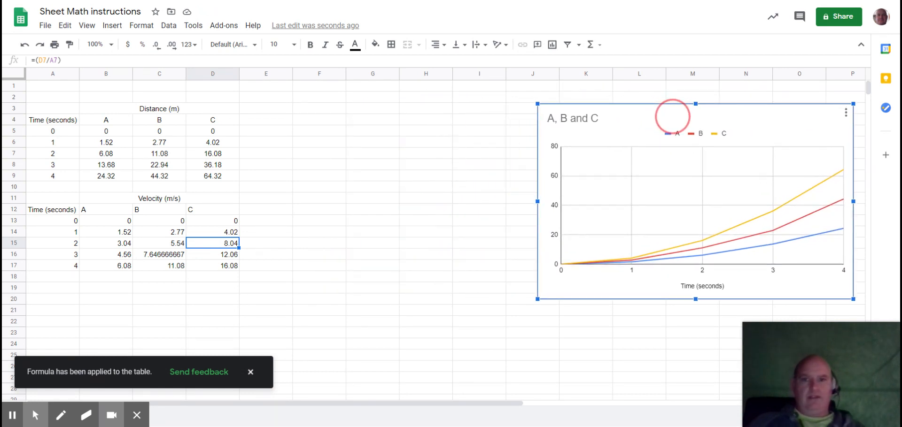
{"action": "left_click", "coordinate": [278, 256]}
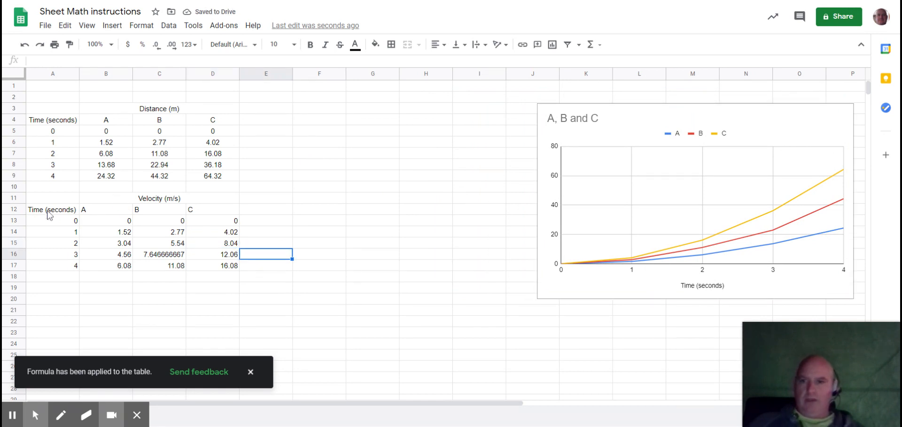
Insert a line chart of the velocity table A12:D17 and place it over columns F to K, starting at row 15.
{"action": "left_click_drag", "start_coordinate": [49, 211], "coordinate": [206, 270]}
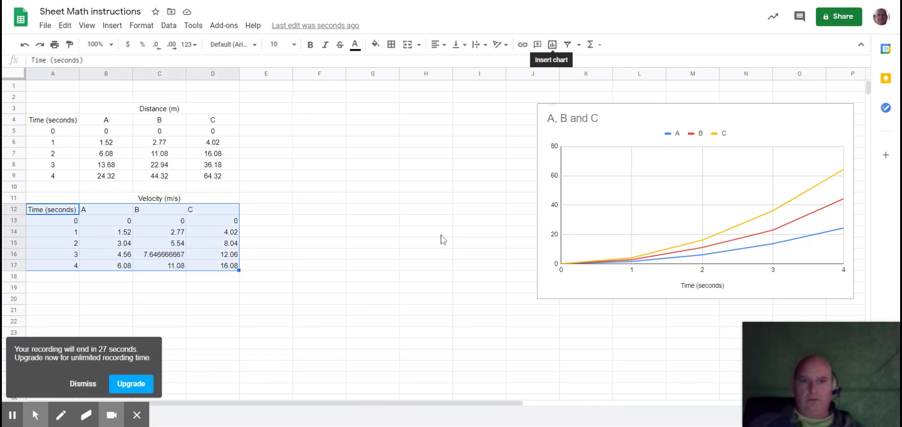
{"action": "left_click_drag", "start_coordinate": [377, 145], "coordinate": [476, 246]}
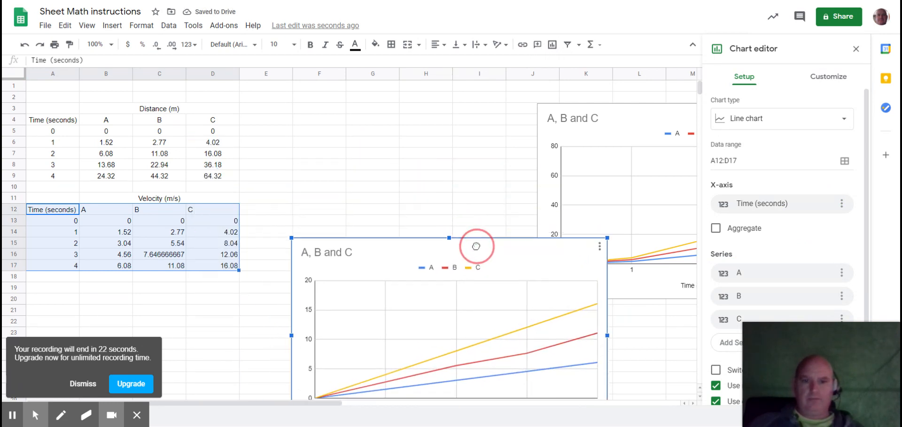
Move the distance chart back over columns F to K, starting at row 3 and lined up with the velocity chart.
{"action": "scroll", "coordinate": [626, 106], "scroll_direction": "down", "scroll_amount": 1}
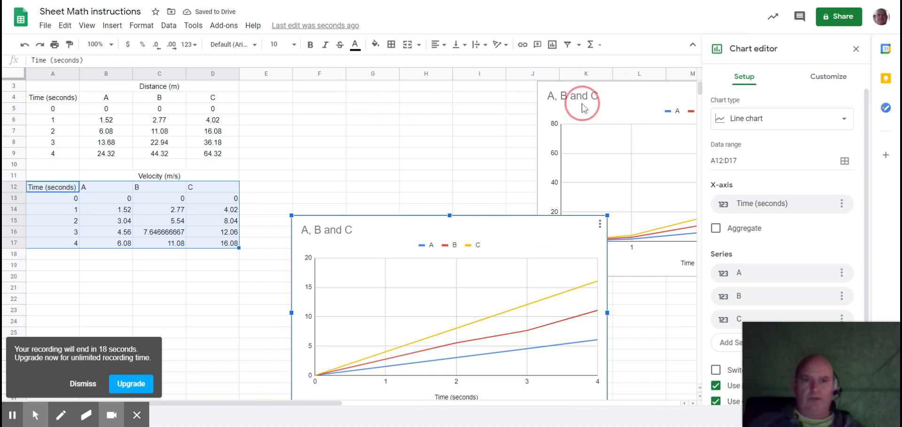
{"action": "left_click", "coordinate": [631, 99]}
{"action": "left_click_drag", "start_coordinate": [632, 99], "coordinate": [397, 95]}
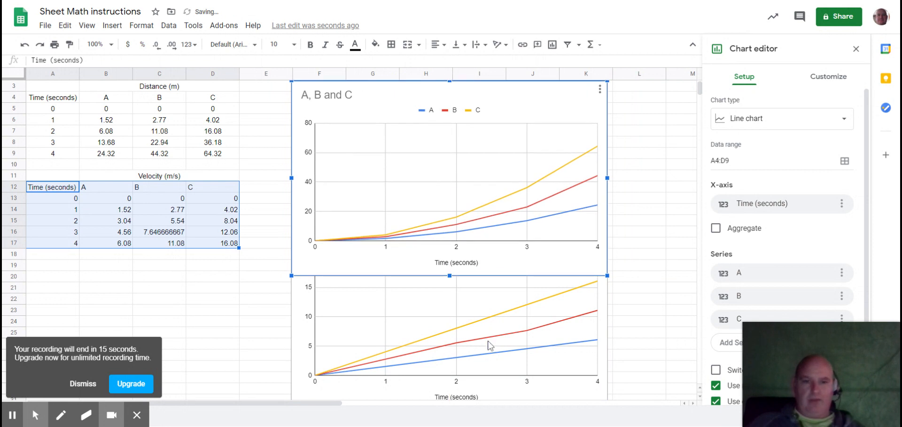